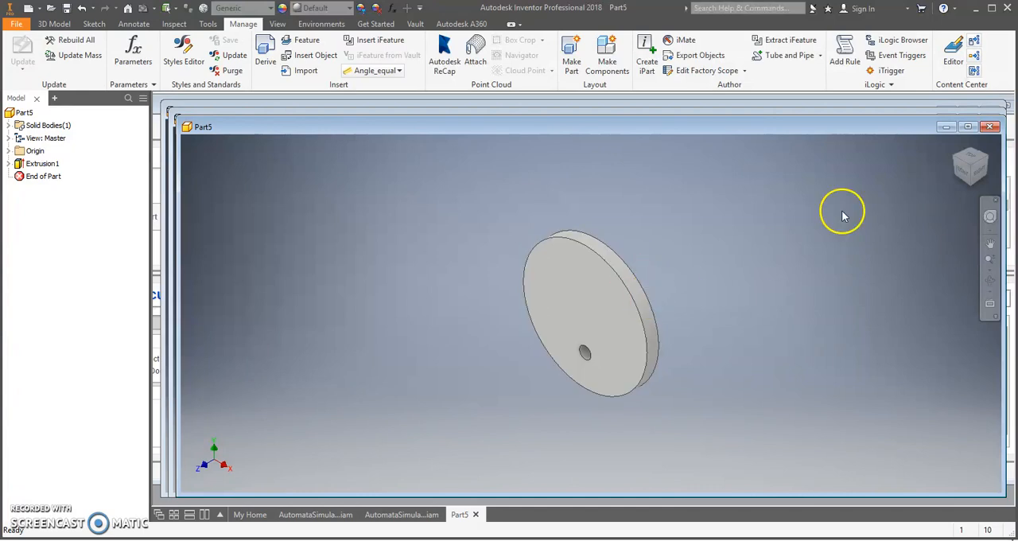
# - Create a work plane midway between the disc's two flat faces using Midplane between Two Planes
pyautogui.click(961, 183)
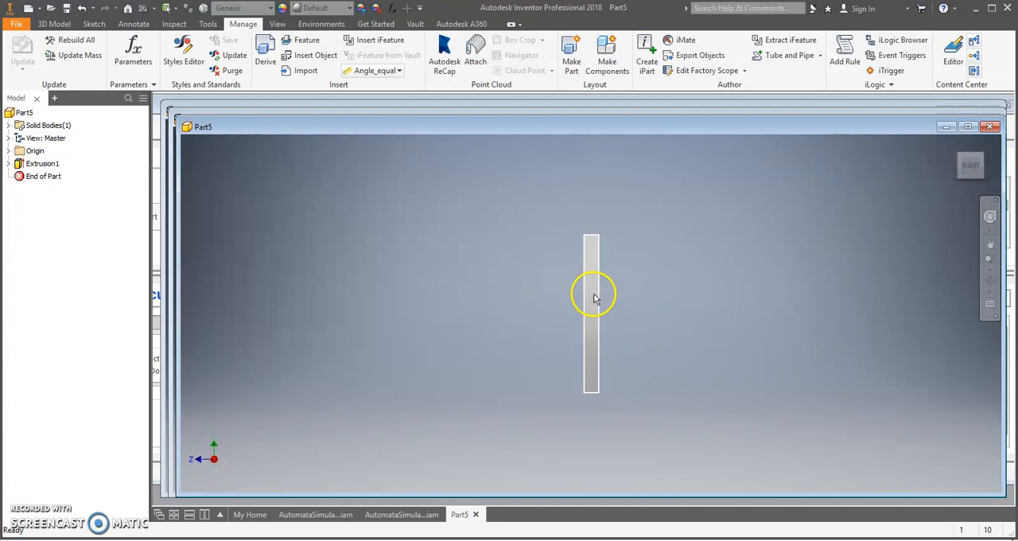
pyautogui.click(960, 163)
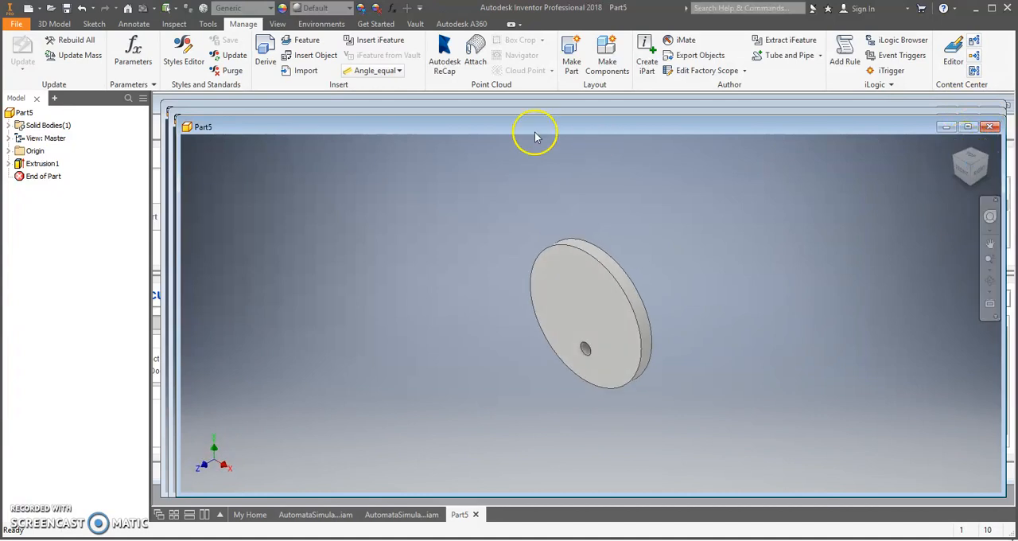
pyautogui.click(63, 26)
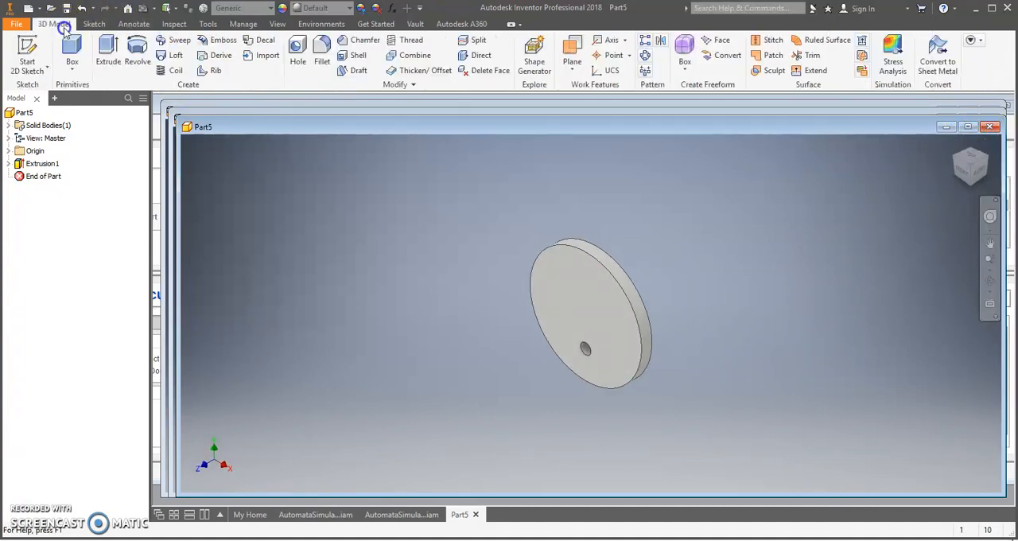
pyautogui.click(572, 71)
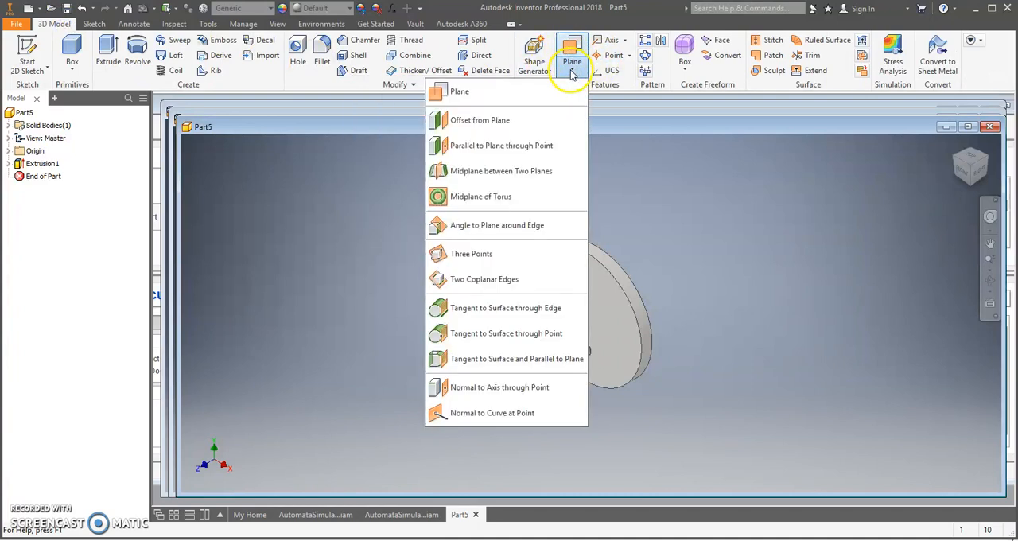
pyautogui.click(516, 172)
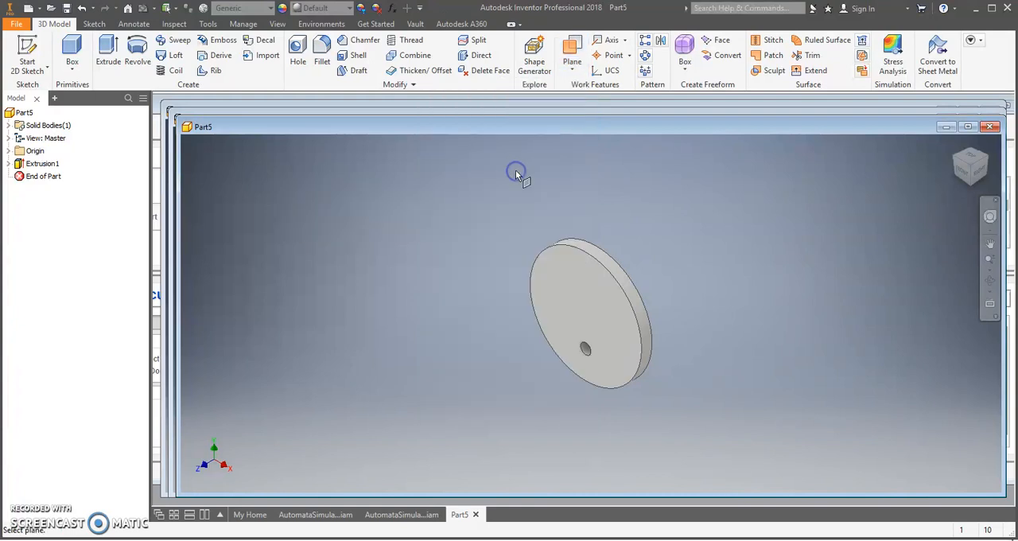
pyautogui.click(578, 284)
pyautogui.press('Escape')
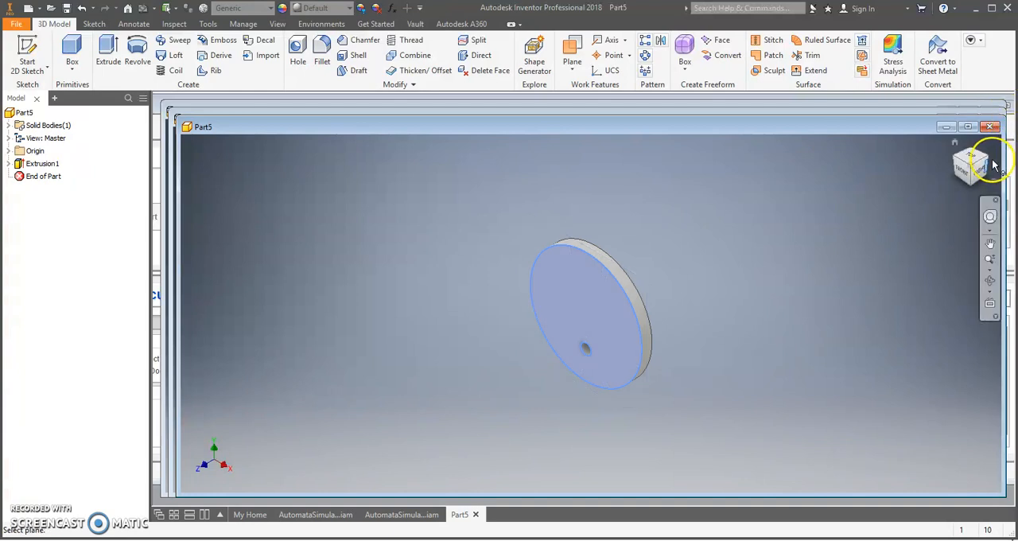
pyautogui.click(992, 162)
pyautogui.click(596, 337)
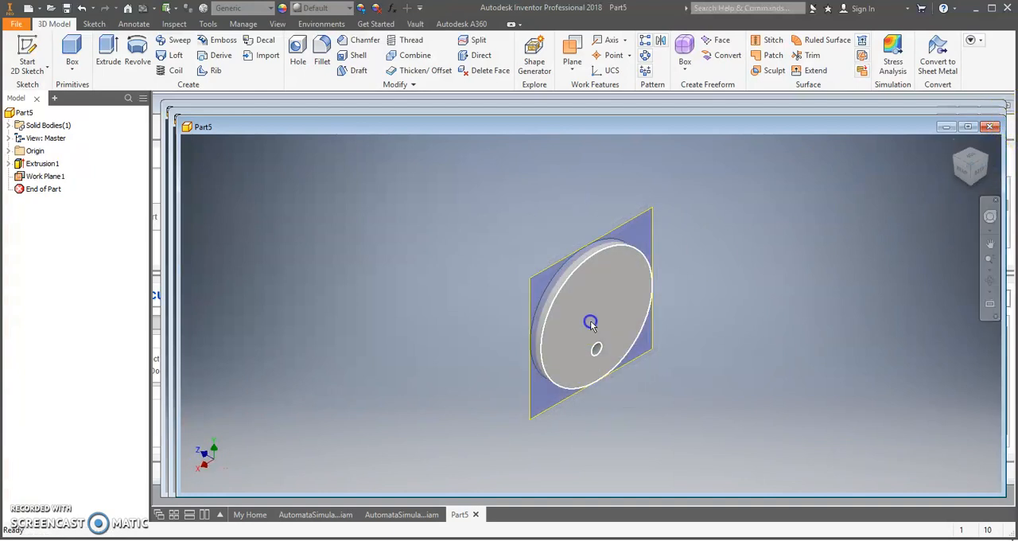
pyautogui.click(961, 171)
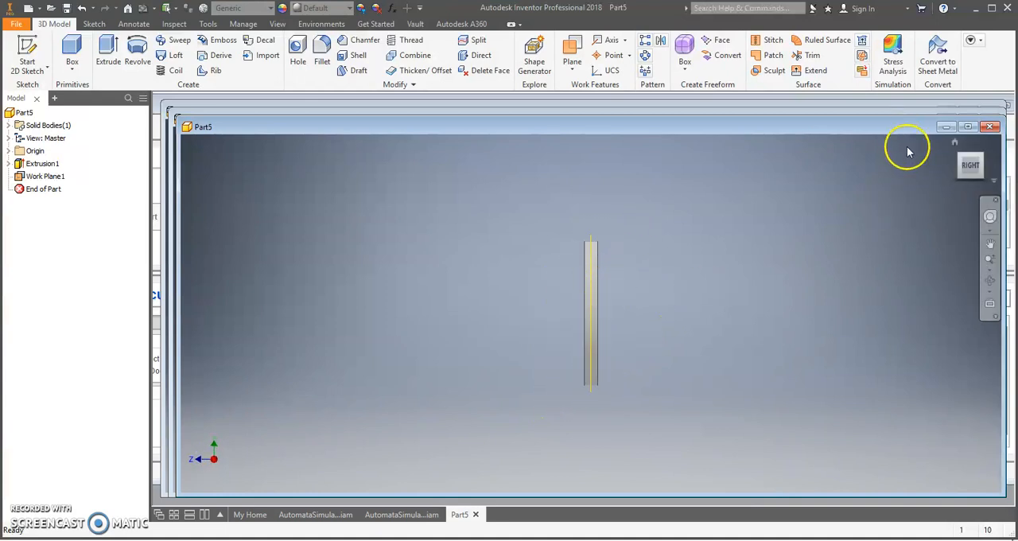
pyautogui.click(959, 159)
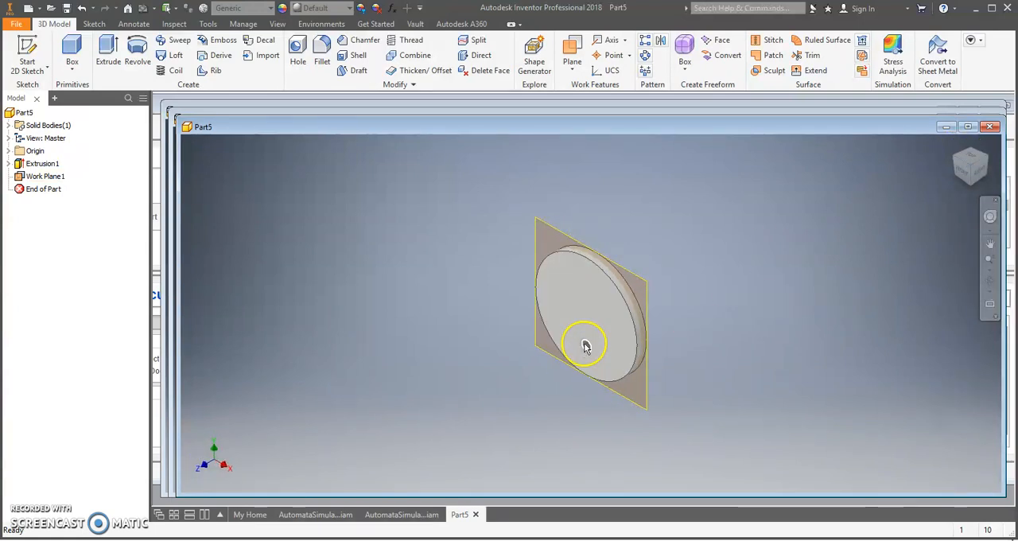
# - Create a work axis through the centre of the disc's small off-centre hole from its circular edge
pyautogui.click(626, 42)
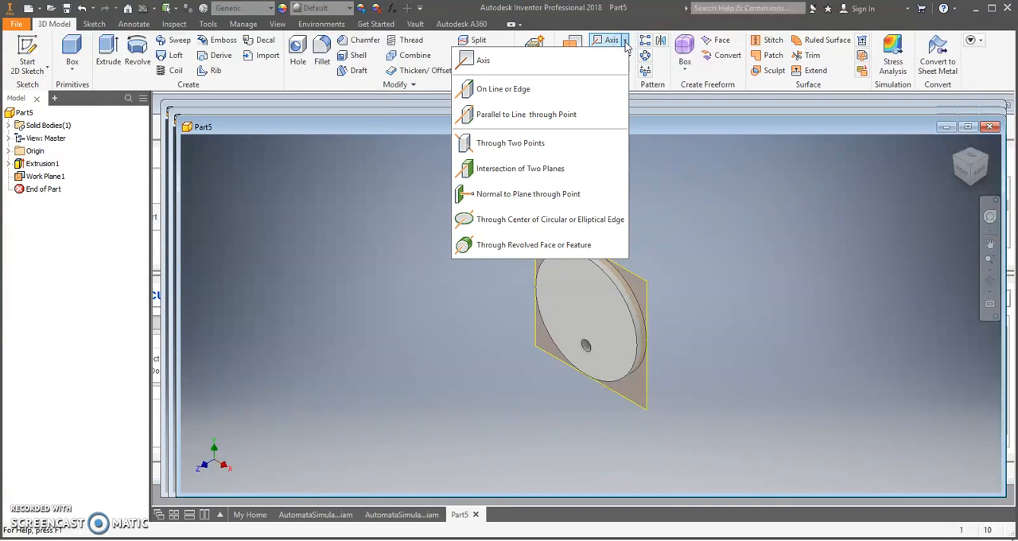
pyautogui.click(524, 223)
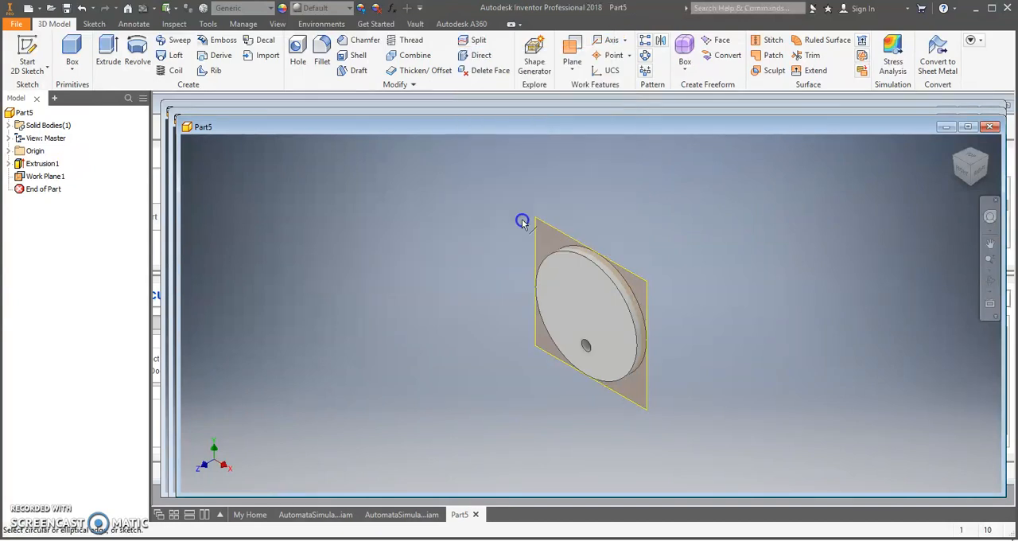
pyautogui.click(586, 348)
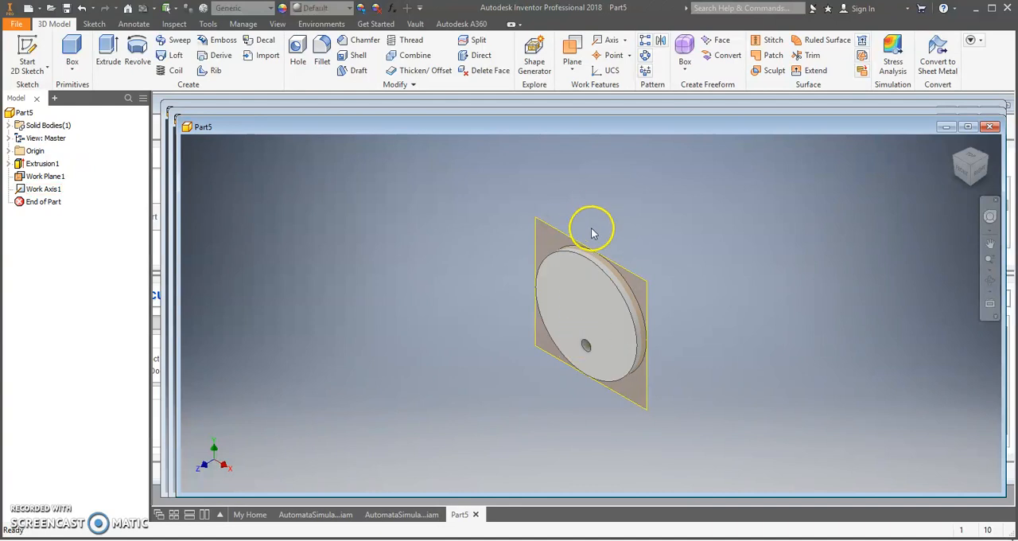
pyautogui.click(963, 174)
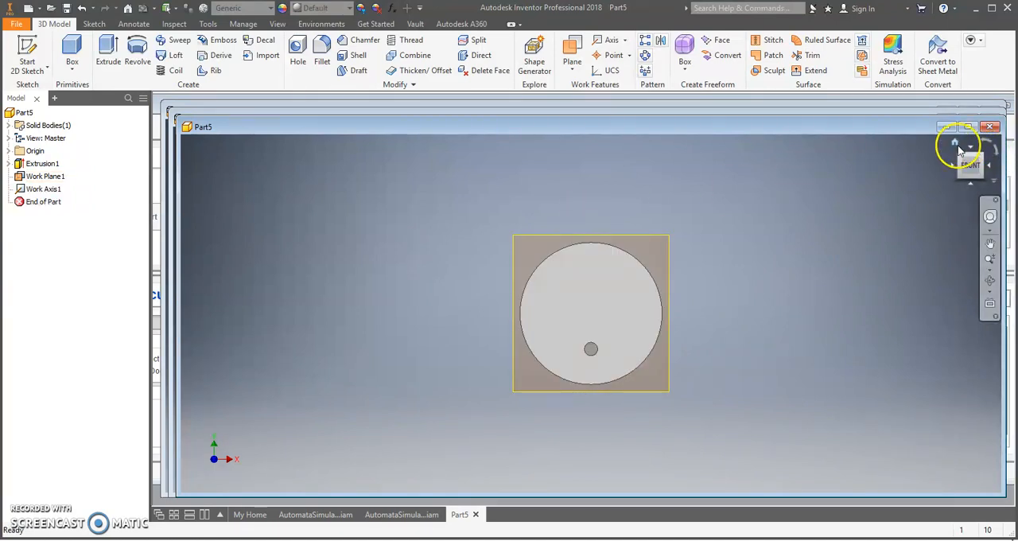
pyautogui.click(957, 146)
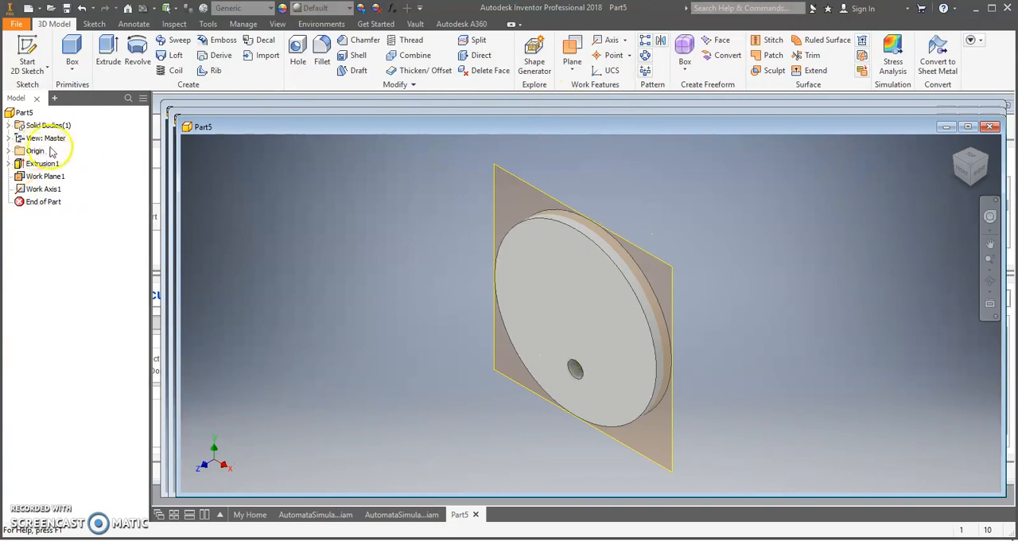
# - Create a work point where the disc's front face intersects the work axis of the small hole
pyautogui.click(9, 151)
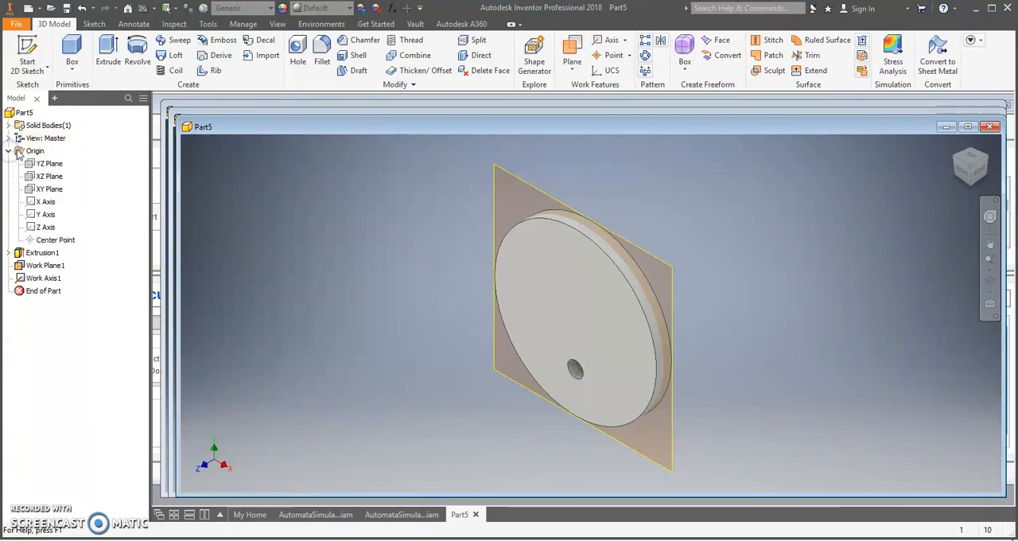
pyautogui.click(46, 176)
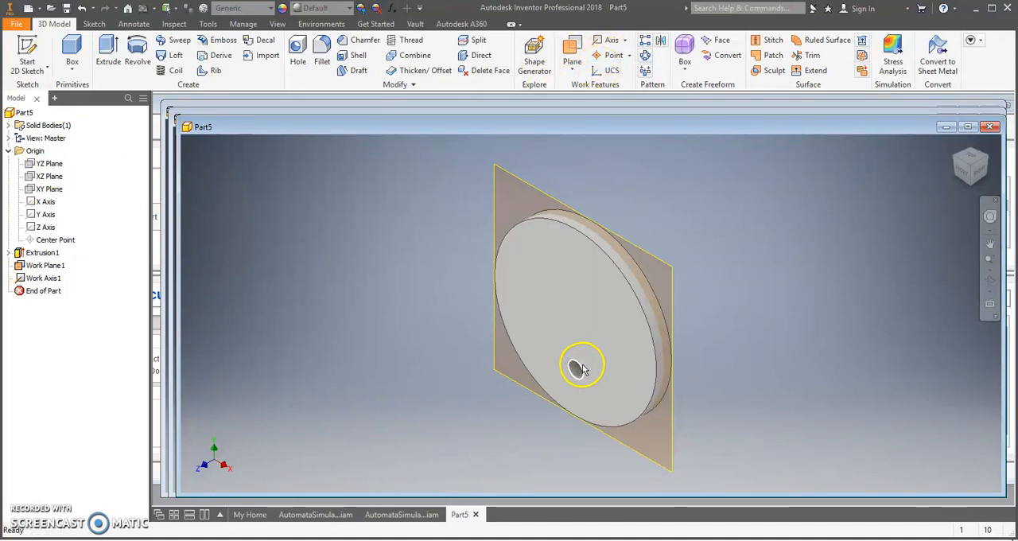
pyautogui.click(630, 57)
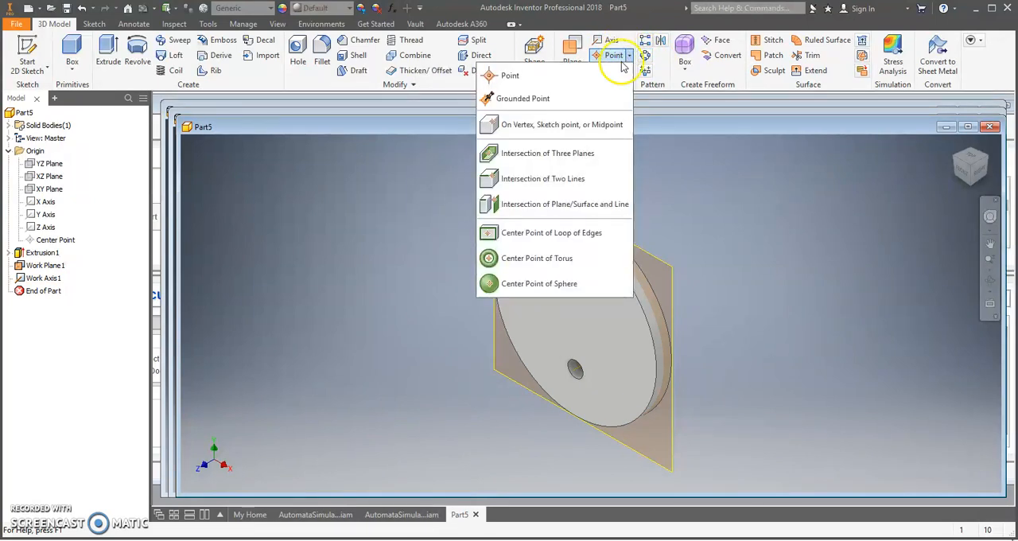
pyautogui.click(547, 205)
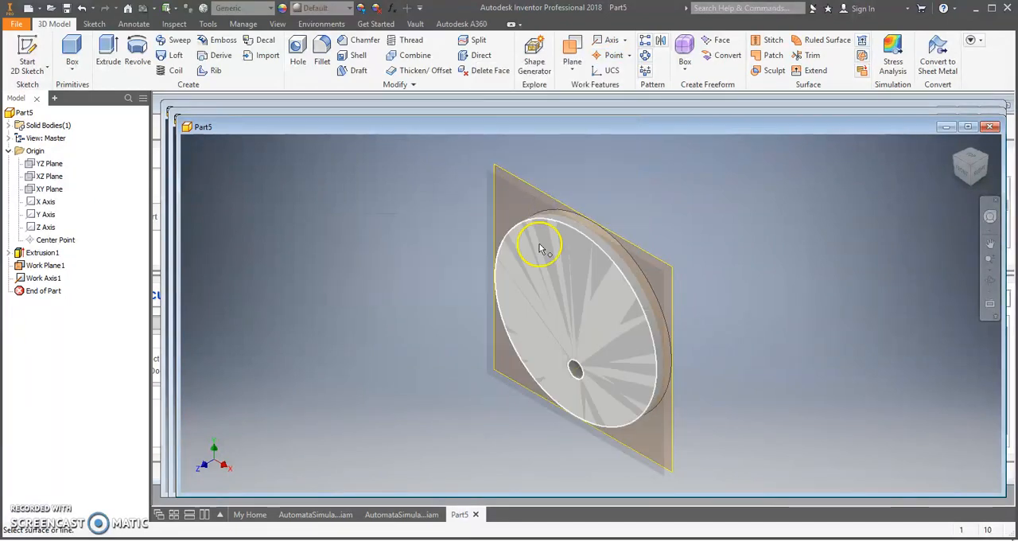
pyautogui.click(598, 308)
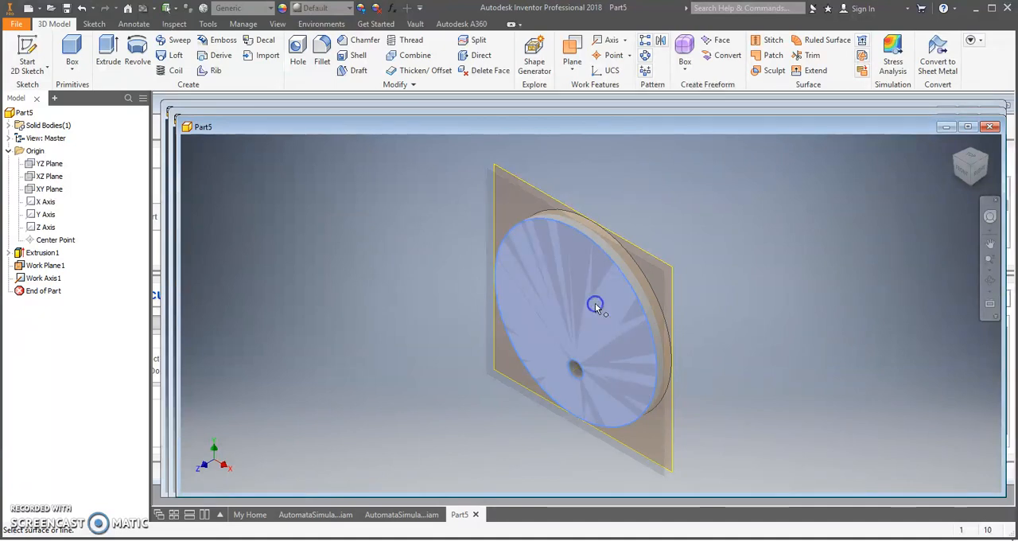
pyautogui.click(575, 370)
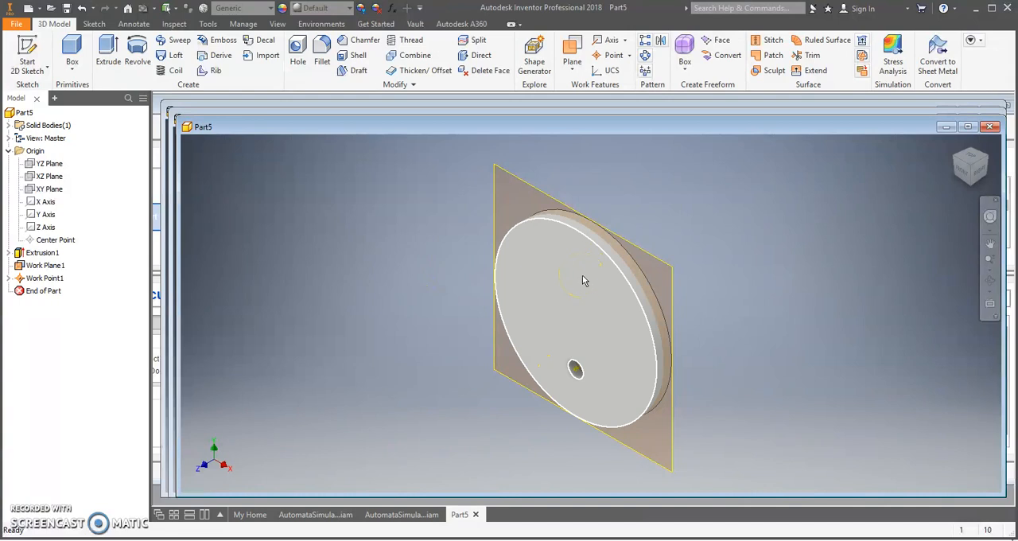
# - Create a work plane parallel to the origin YZ Plane, passing through the work point at the small hole
pyautogui.click(576, 70)
pyautogui.click(576, 72)
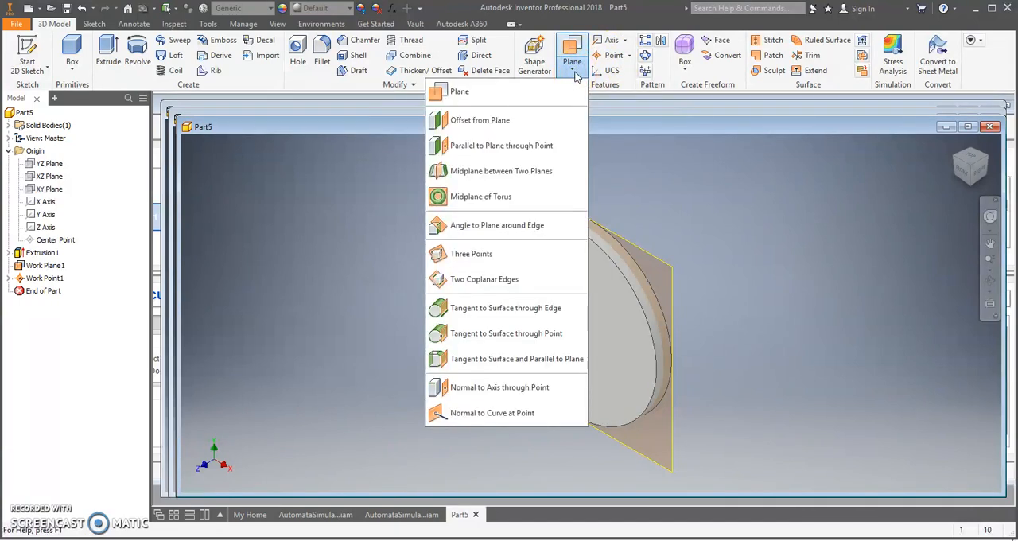
pyautogui.click(519, 146)
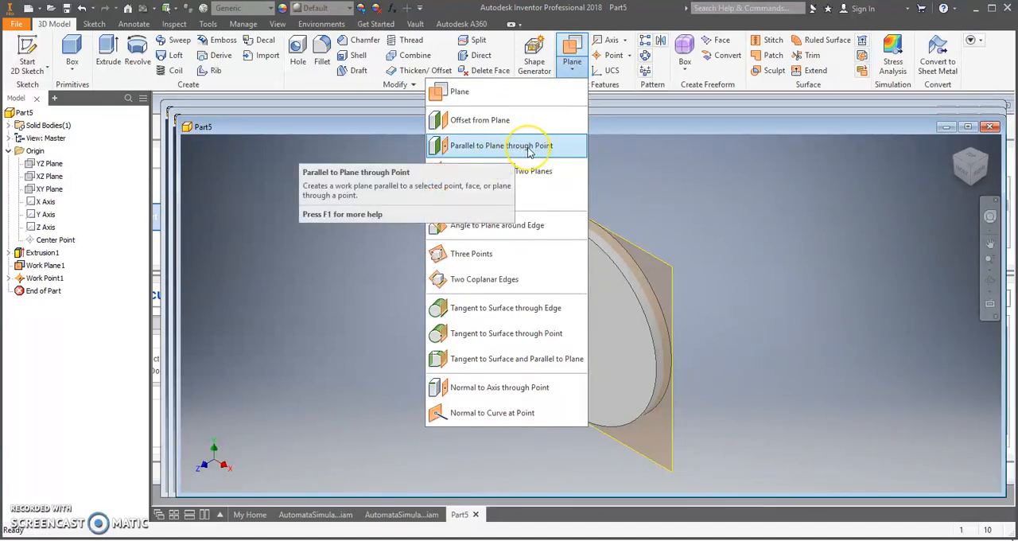
pyautogui.click(529, 147)
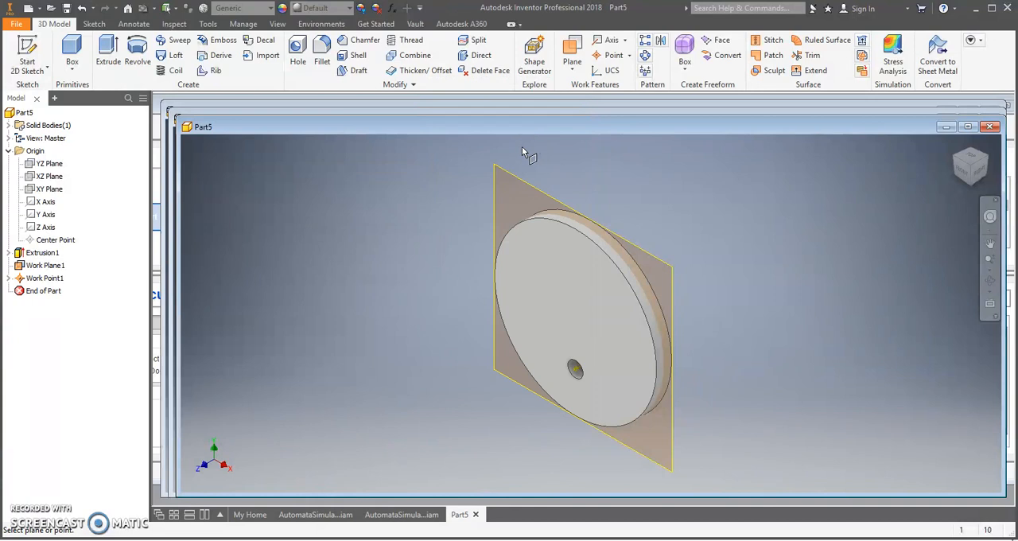
pyautogui.click(49, 164)
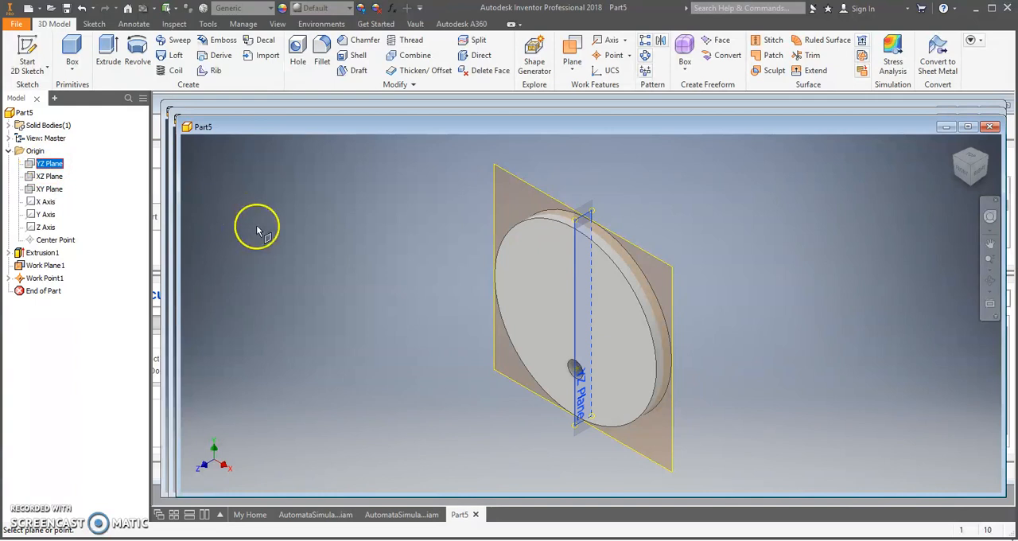
pyautogui.click(575, 370)
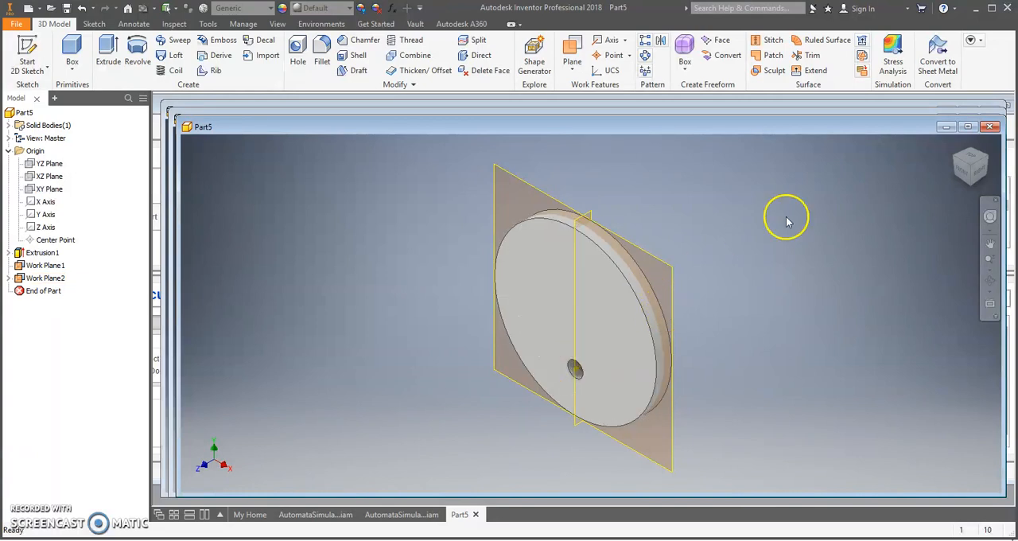
pyautogui.click(965, 175)
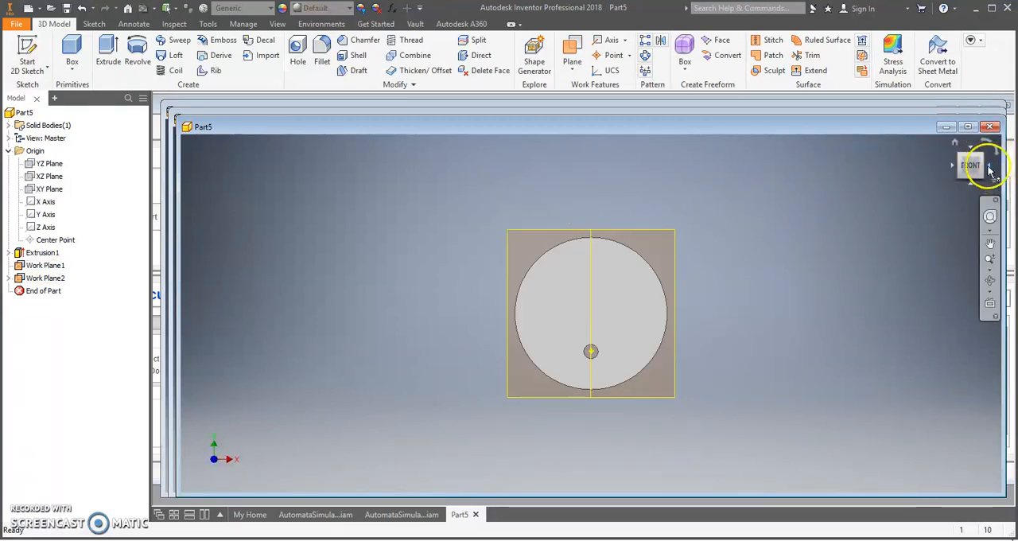
pyautogui.click(987, 163)
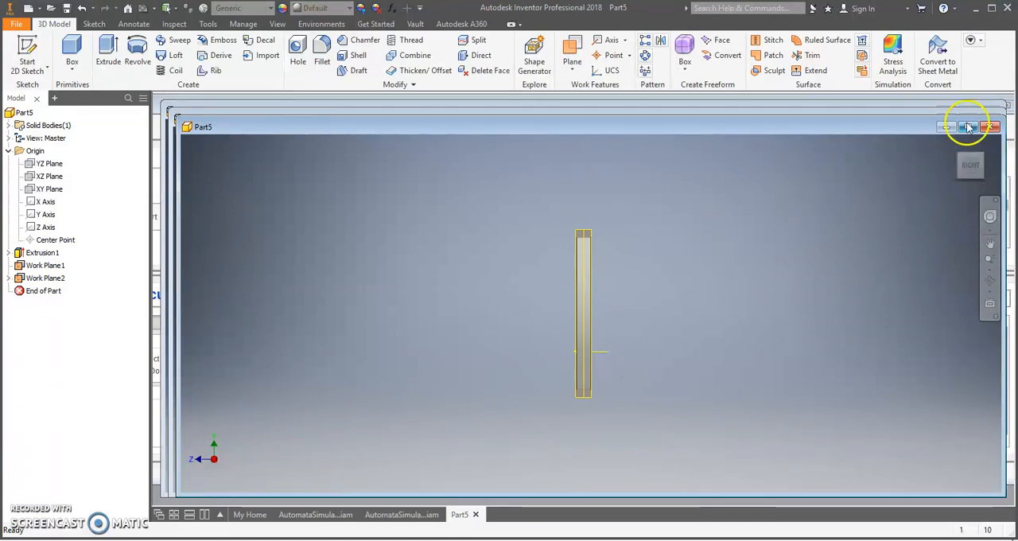
pyautogui.click(954, 146)
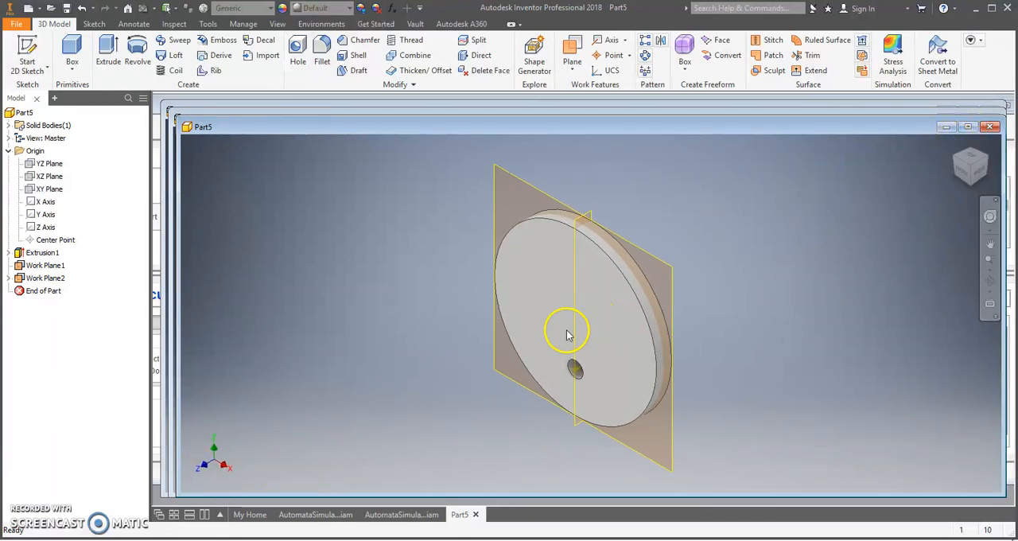